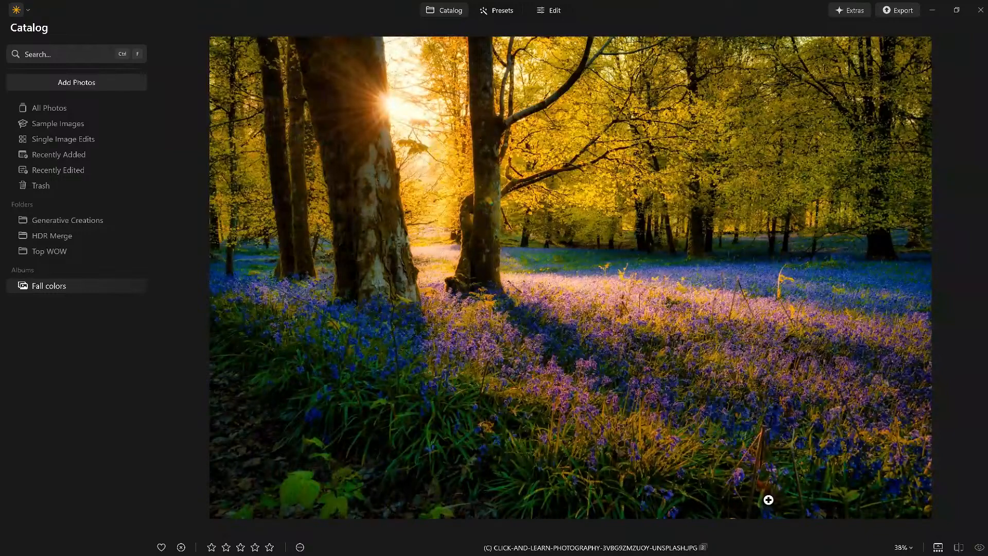
Step: Compare the unedited and autumn-edited versions of the forest photo in the Fall colors album, then return to the album grid
key(Left)
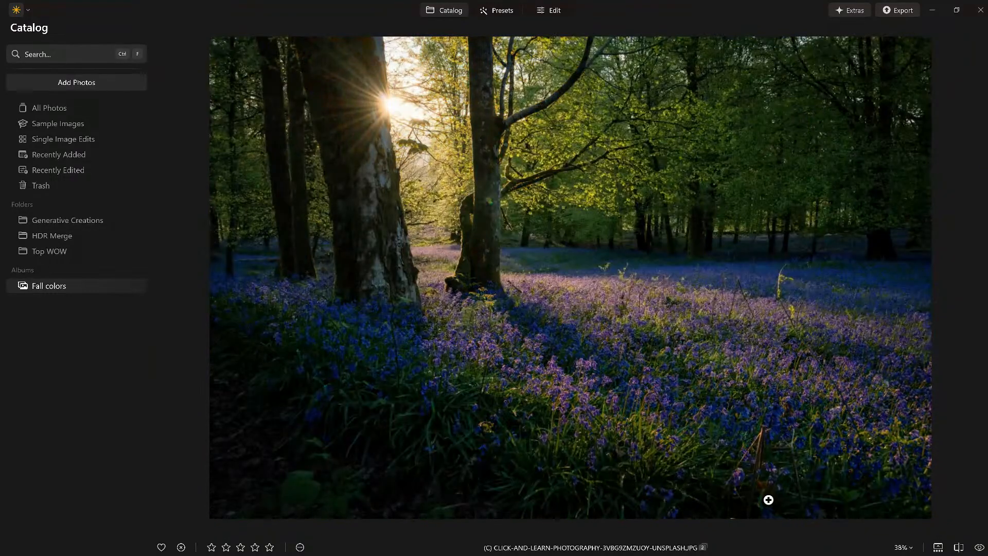
key(Right)
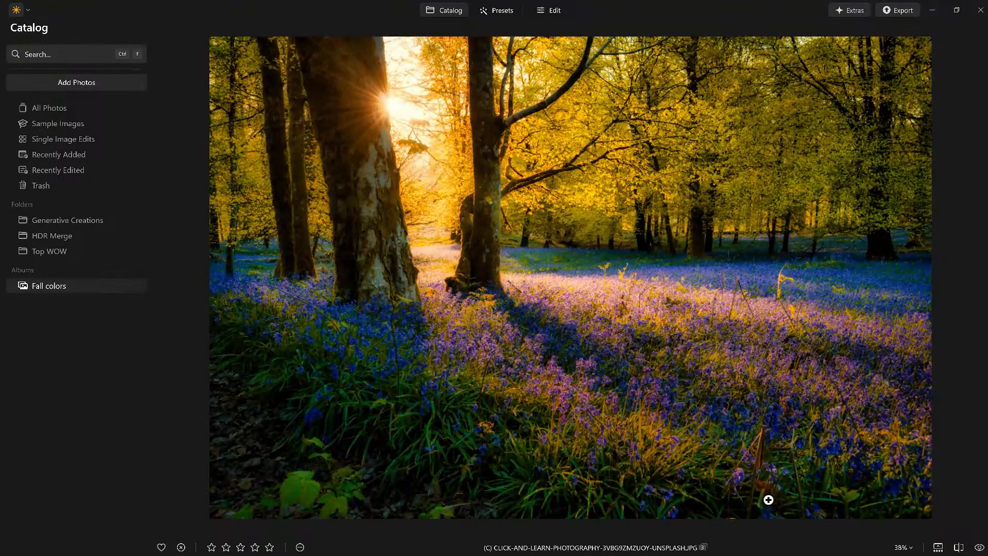
key(Escape)
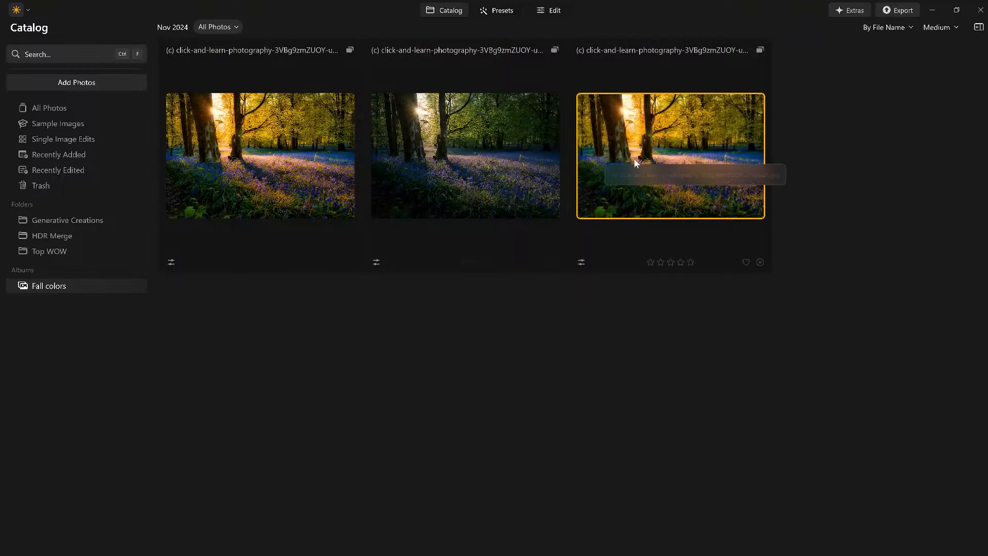
Step: Open the first forest photo in the album and reset its adjustments to the unedited image
click(222, 149)
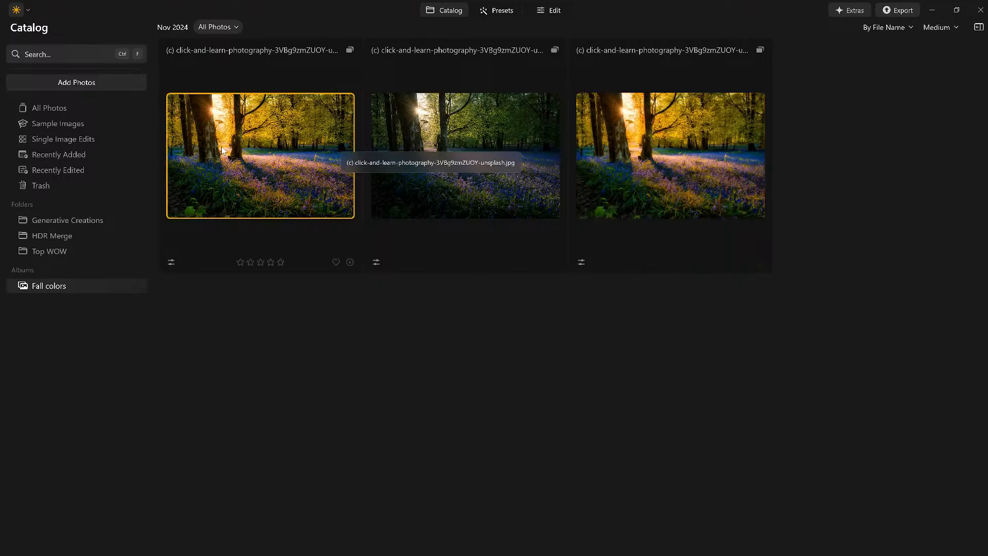
double_click(291, 148)
right_click(460, 147)
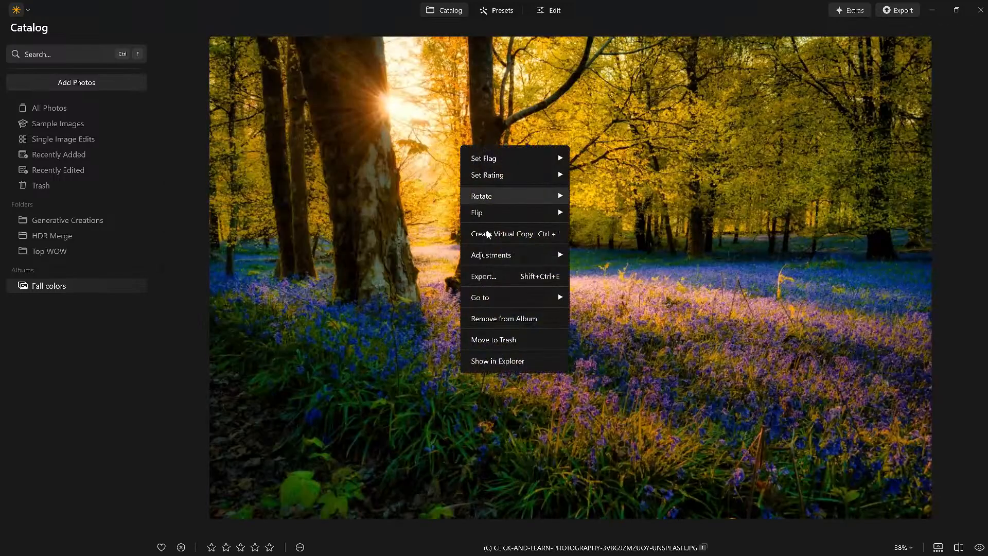
mouse_move(555, 259)
click(622, 317)
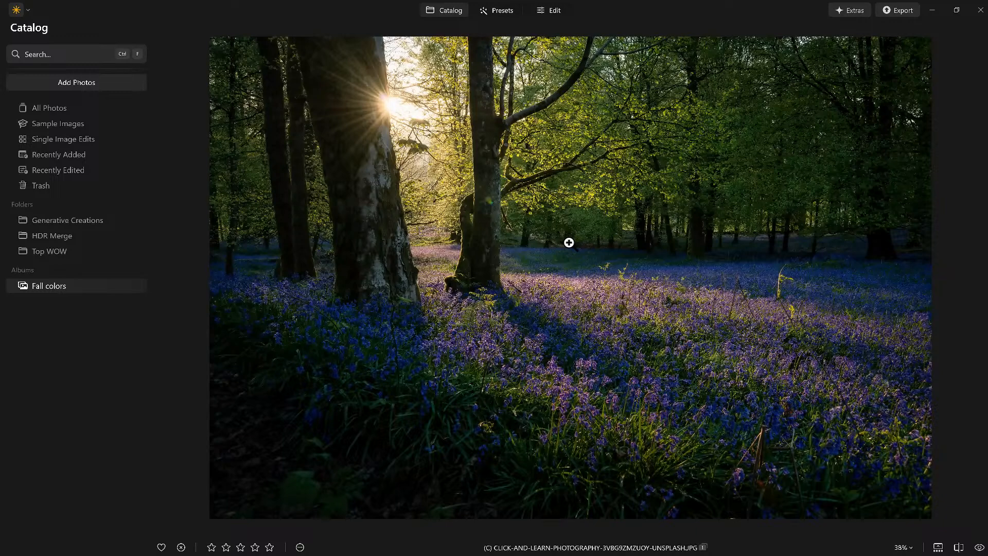
Step: Start editing the forest photo and set the Enhance AI Accent to 63
click(552, 11)
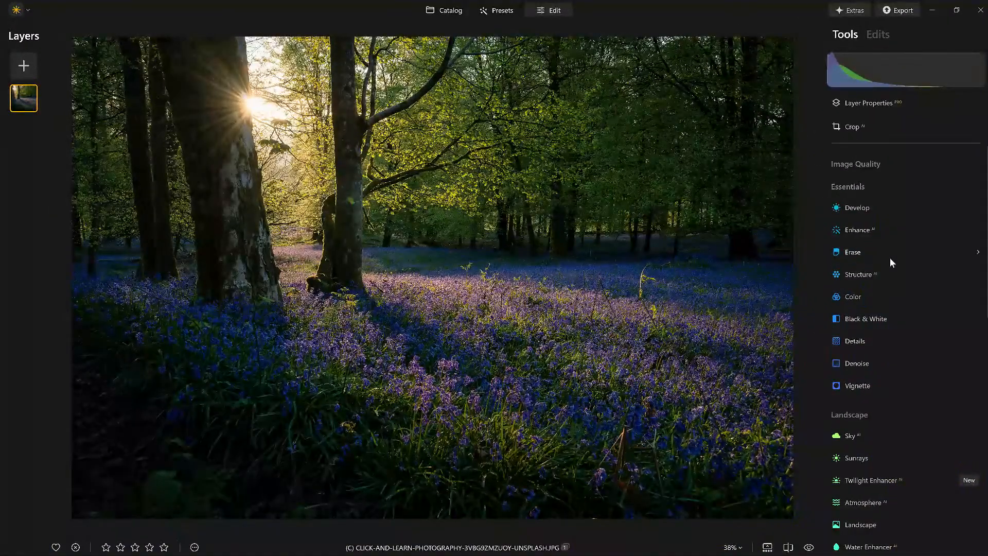
click(853, 230)
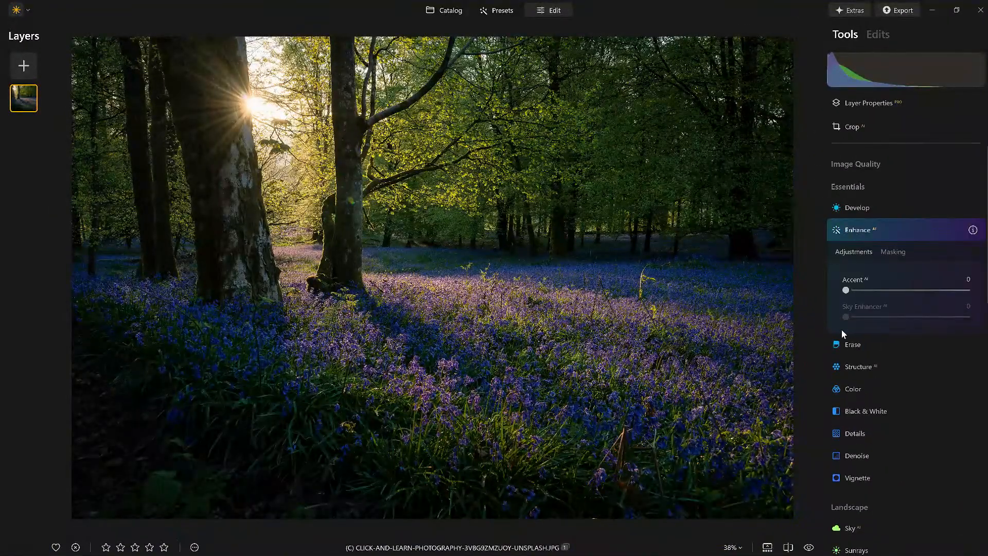
drag(845, 292, 926, 294)
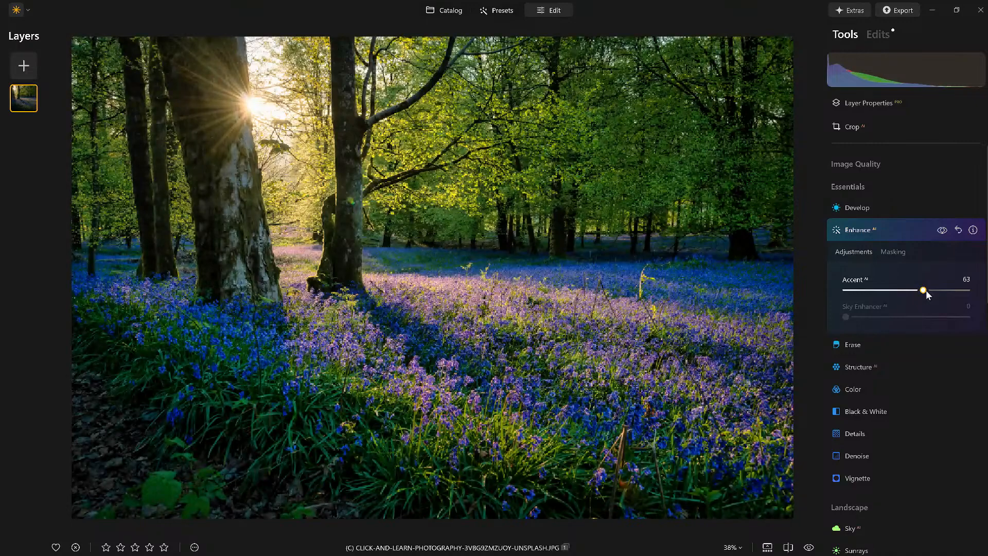
click(897, 239)
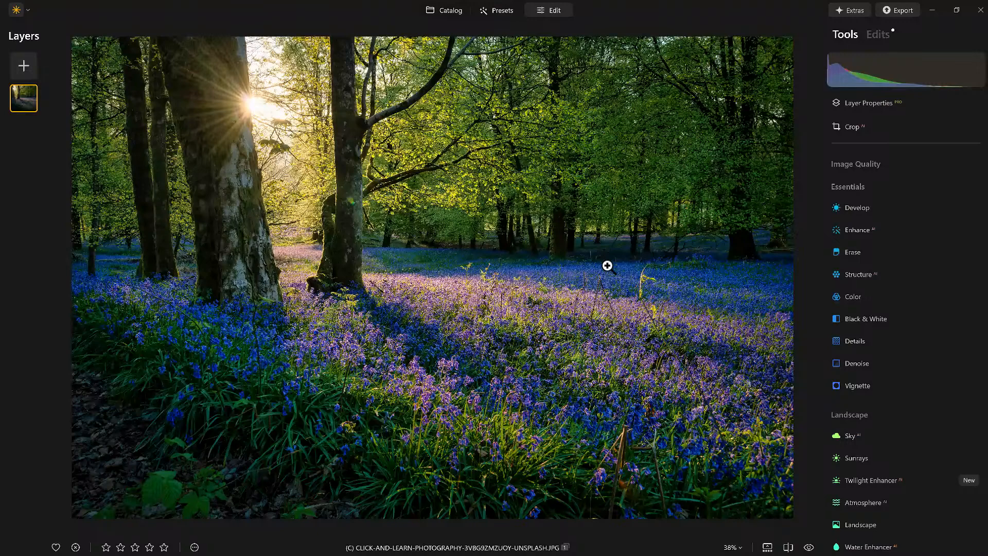
Step: Warm the forest photo with the Landscape tool by setting Golden Hour to 57
scroll(937, 336, down, 3)
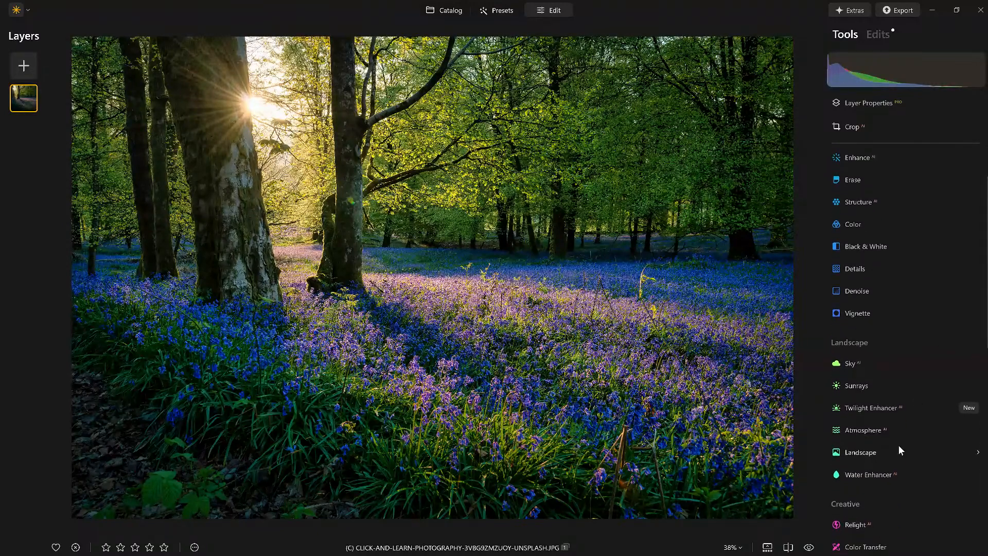
click(854, 451)
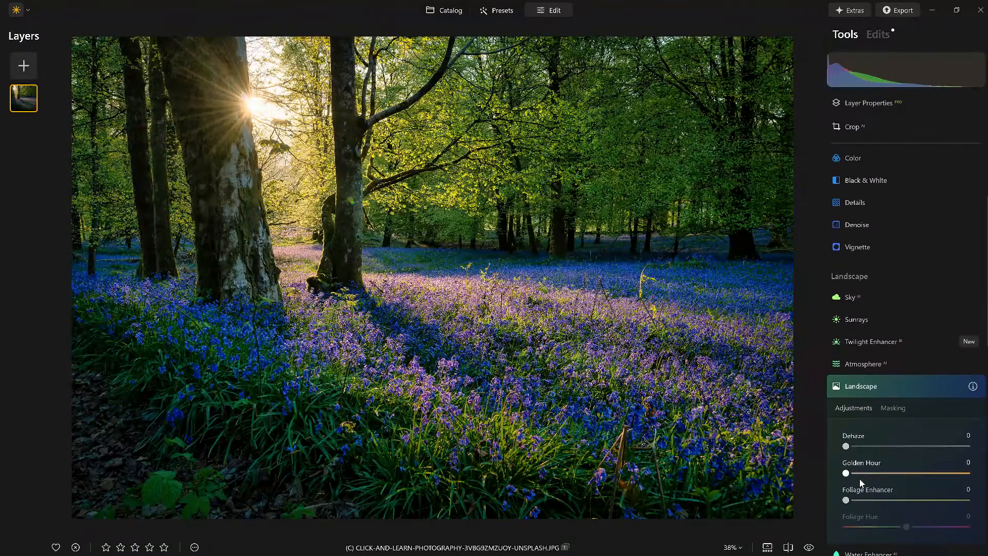
scroll(849, 466, down, 1)
drag(845, 455, 915, 455)
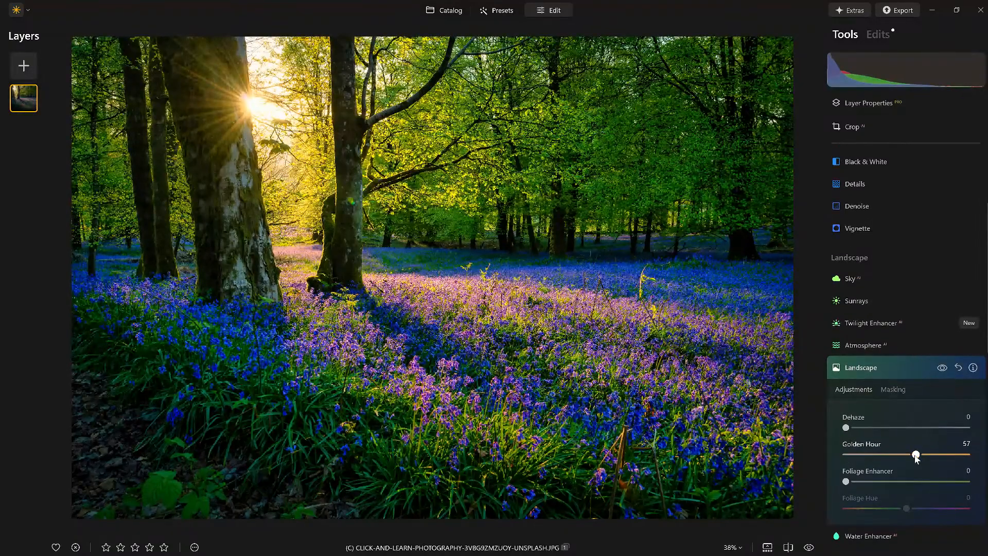
Step: Set the Landscape tool's Foliage Enhancer to 29 and Foliage Hue to -72, and check the effect against its before state
drag(846, 481, 882, 482)
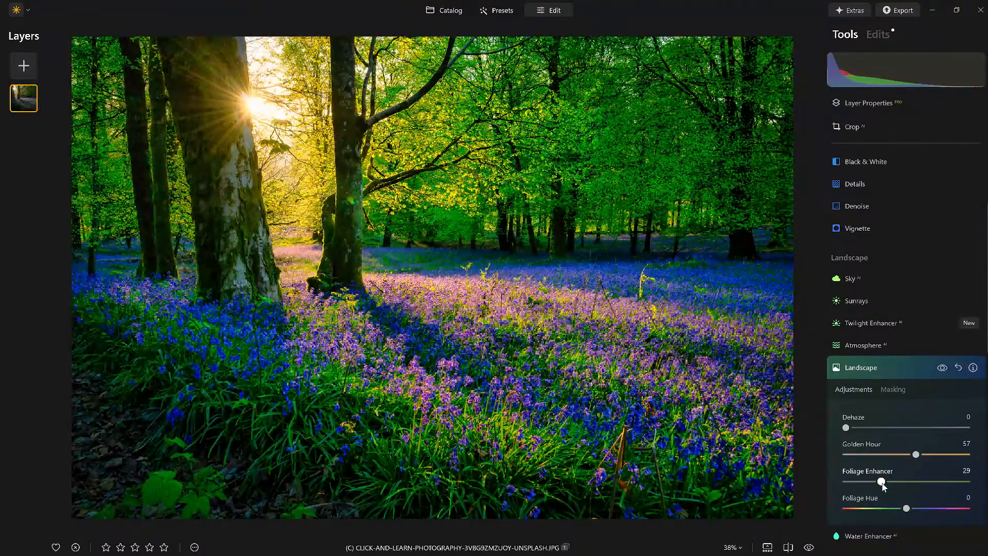
drag(905, 508, 870, 514)
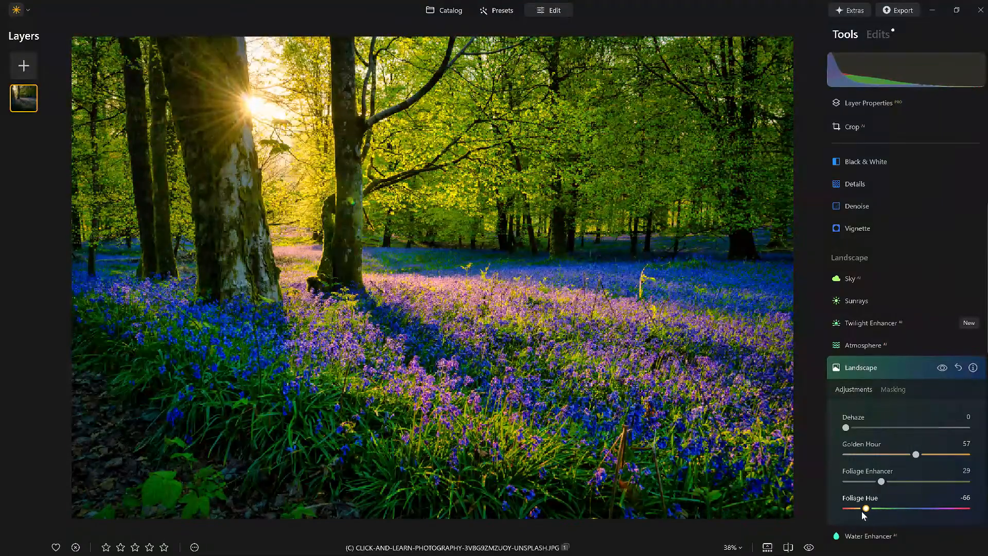
drag(862, 512, 862, 509)
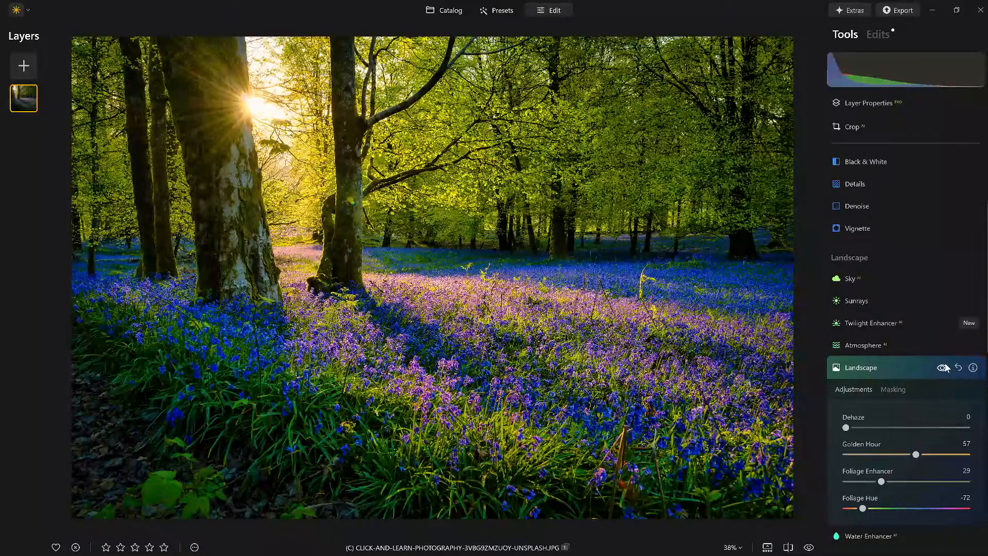
click(943, 369)
click(943, 369)
scroll(921, 425, down, 1)
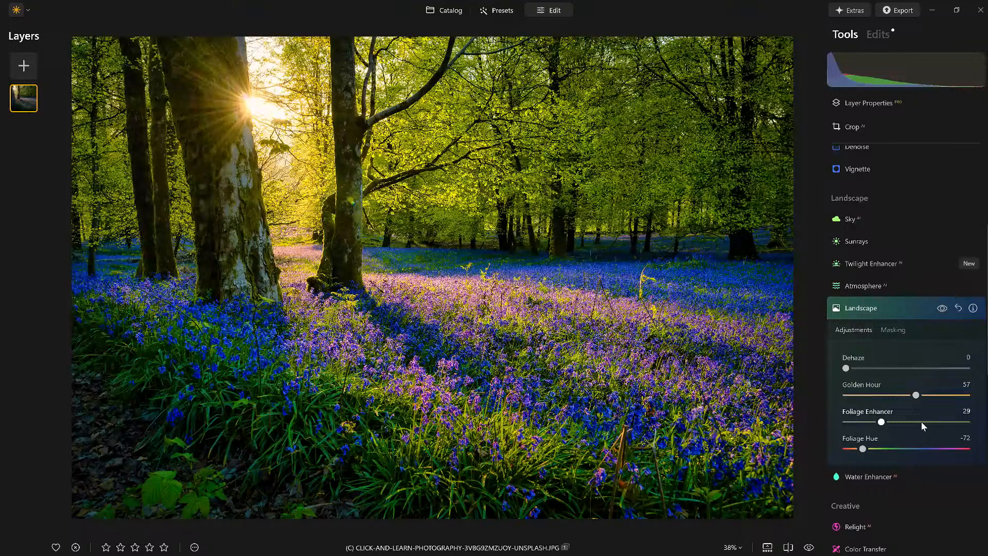
scroll(903, 304, down, 1)
click(897, 303)
Step: Adjust the photo's overall color by setting Saturation to -22 and Vibrance to 15
scroll(896, 303, up, 3)
click(858, 270)
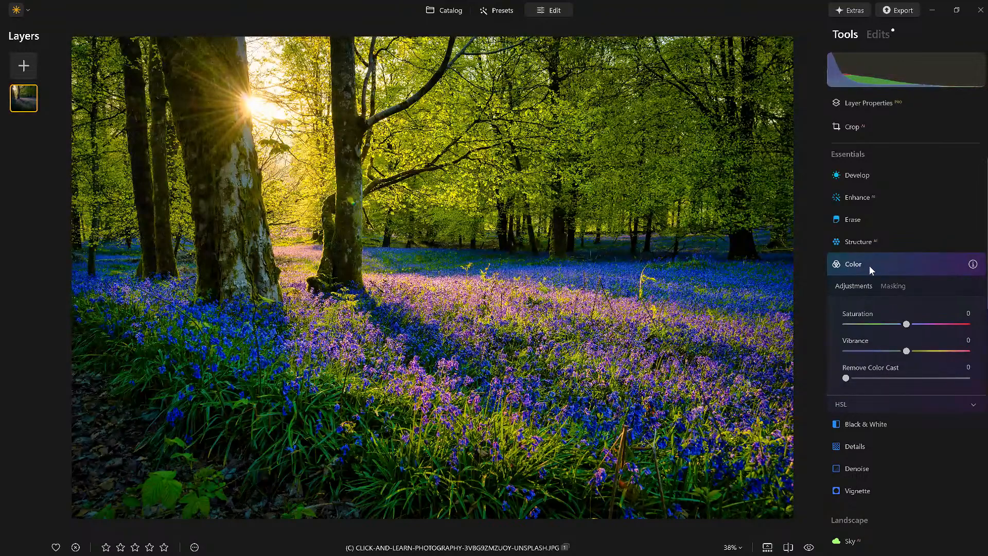
drag(906, 324, 894, 326)
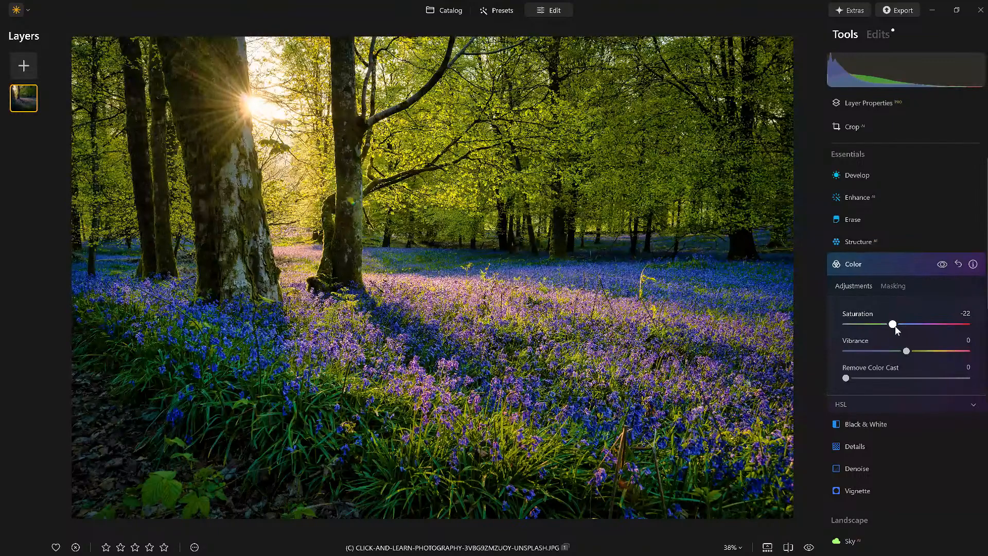
drag(906, 352, 916, 355)
Step: Shift the Yellow hue to -66 in the Color tool's HSL settings and compare the edit with the original photo
click(850, 405)
click(850, 404)
click(850, 404)
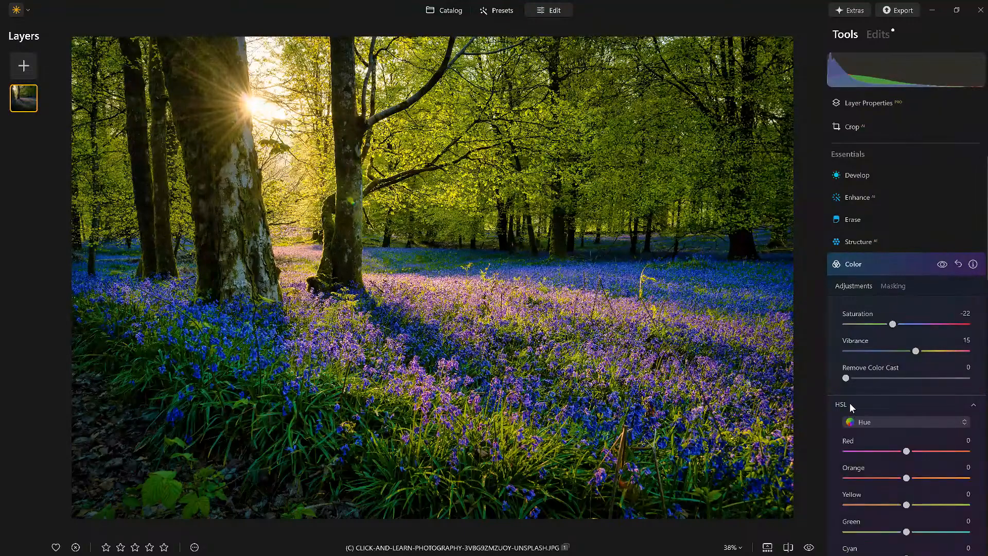
scroll(951, 431, down, 3)
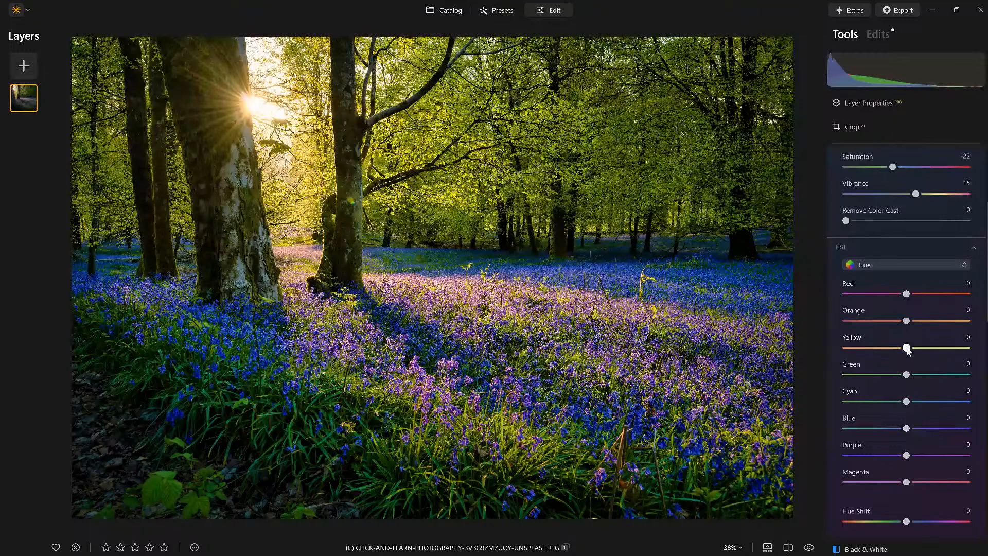
drag(905, 348, 867, 351)
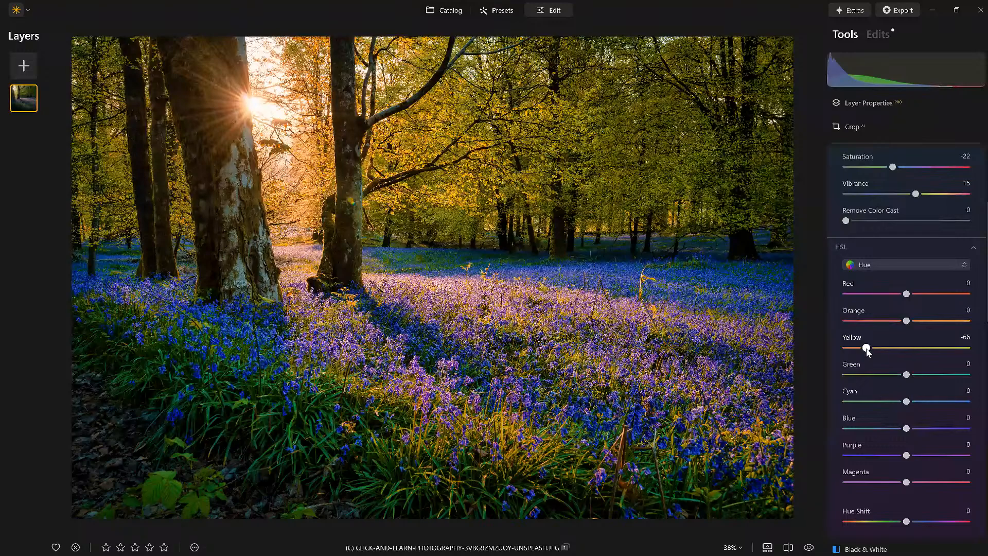
click(809, 547)
click(809, 547)
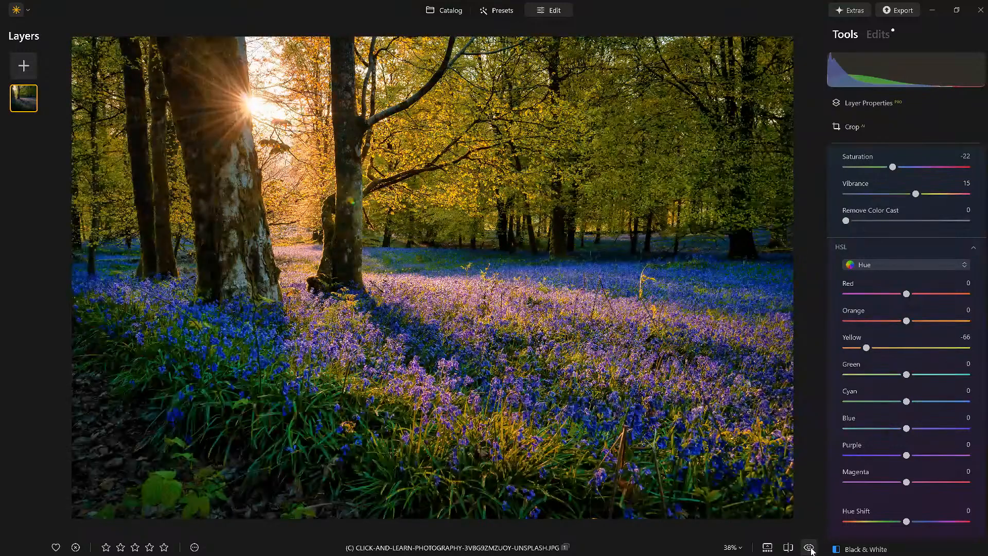
scroll(896, 291, up, 4)
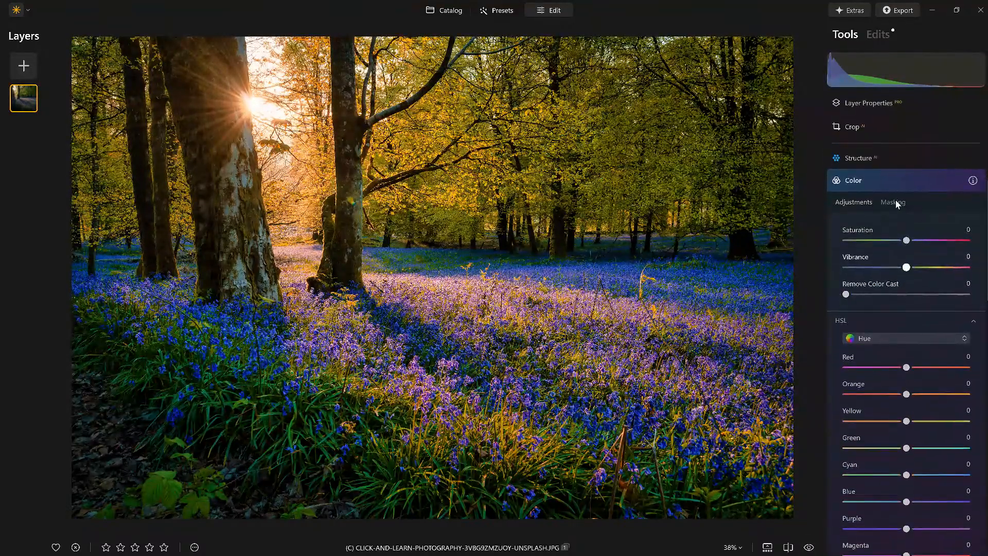
scroll(880, 175, down, 2)
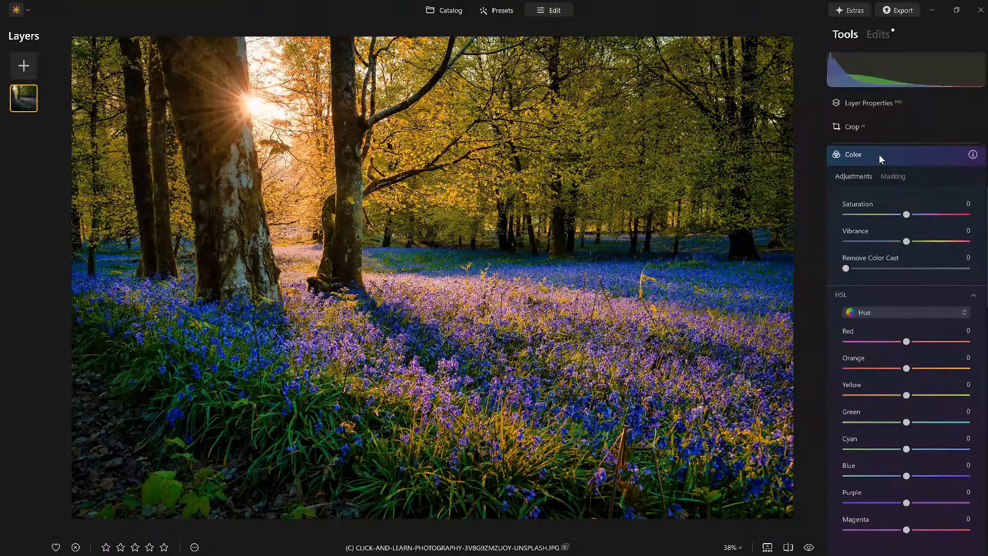
click(880, 157)
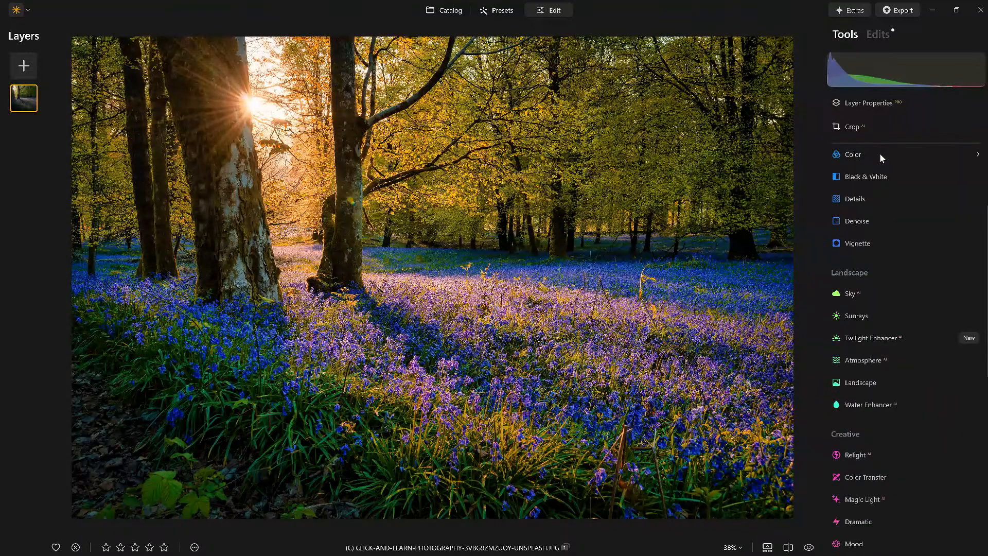
Step: Relight the scene with Brightness Near at -53, Brightness Far at 24 and Depth at 52
click(866, 457)
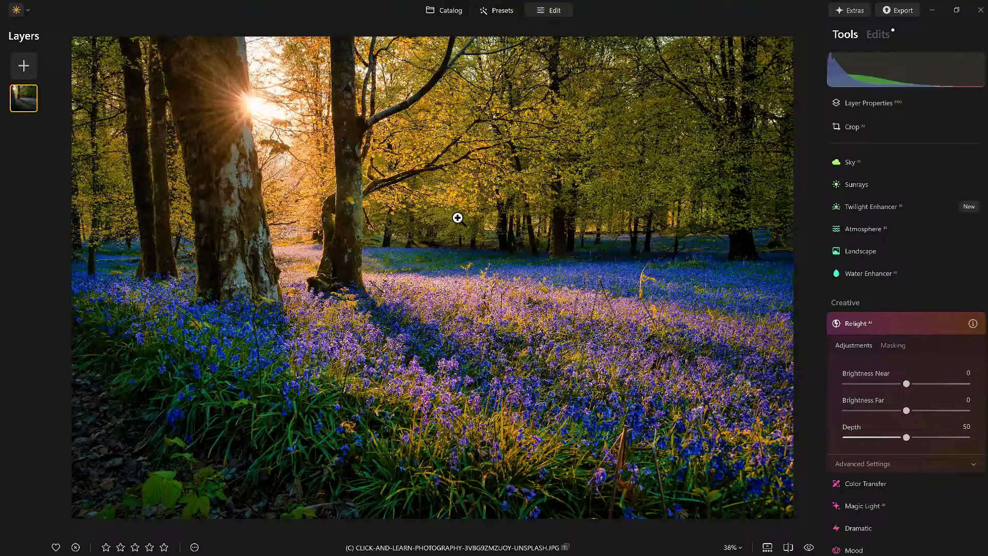
drag(906, 384, 874, 388)
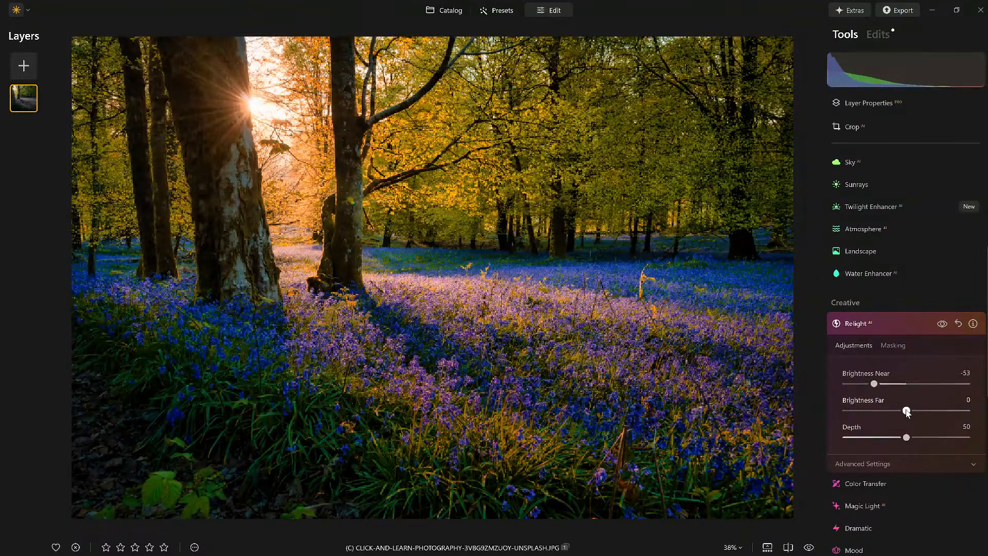
drag(907, 410, 910, 442)
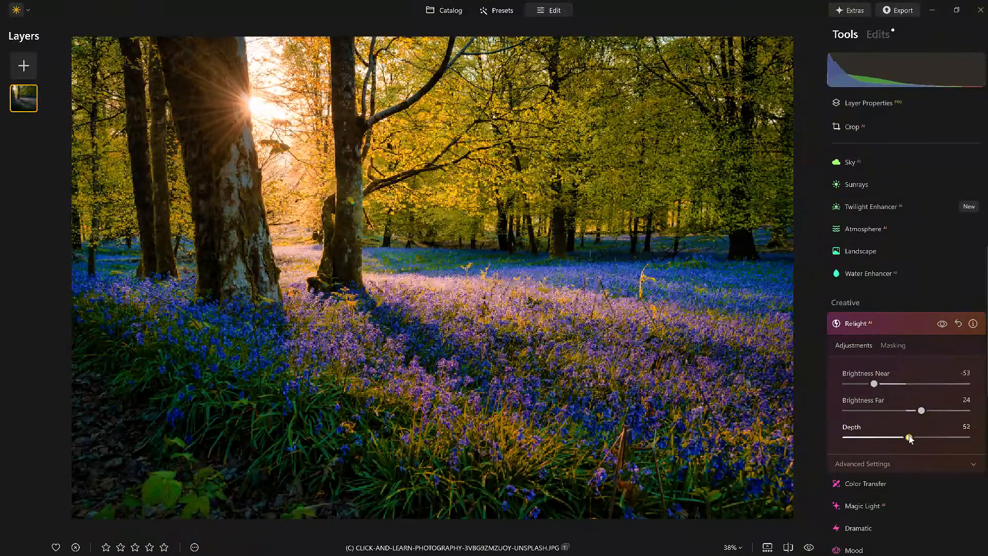
Step: Set Relight's Warmth Near to 12 and Warmth Far to 24 in its advanced settings
click(893, 463)
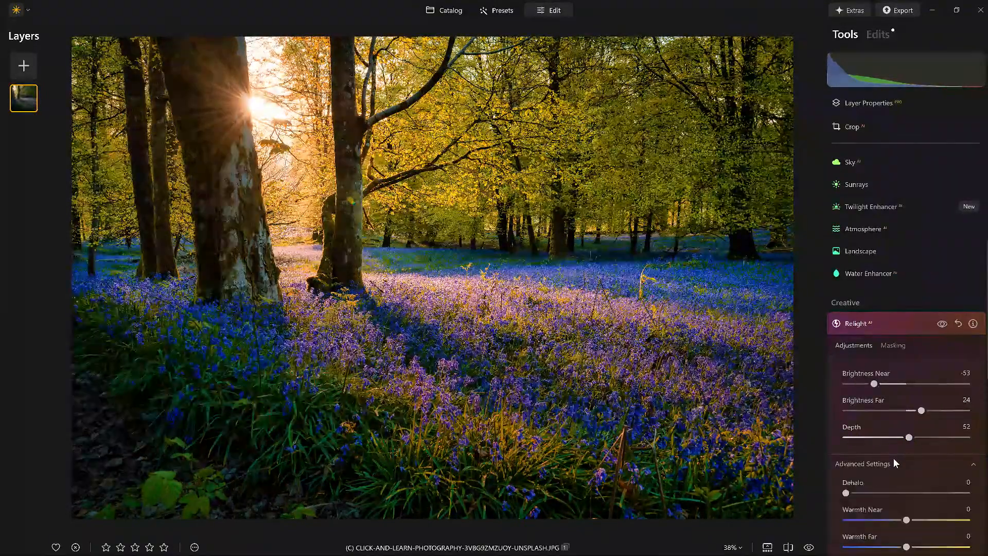
scroll(895, 468, down, 1)
drag(905, 495, 936, 521)
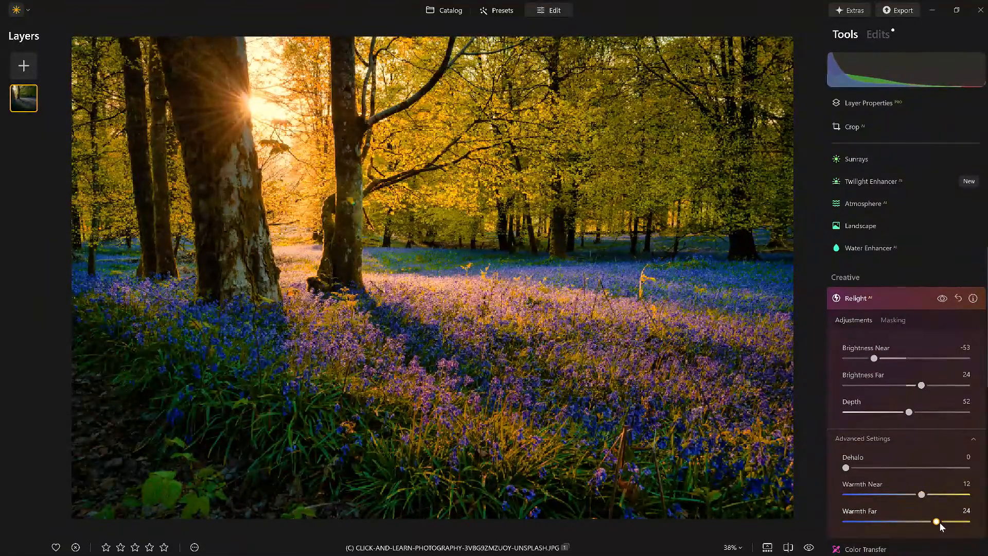
click(899, 302)
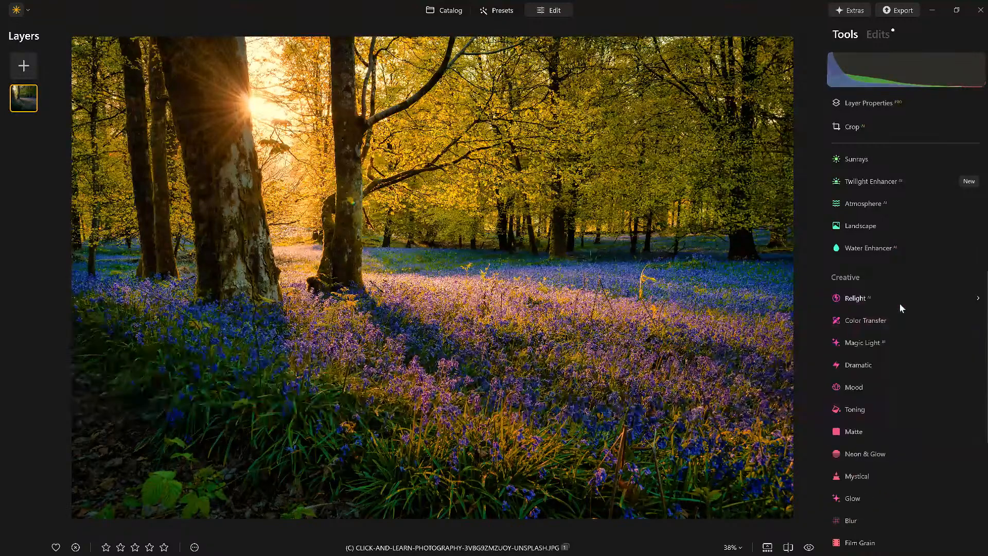